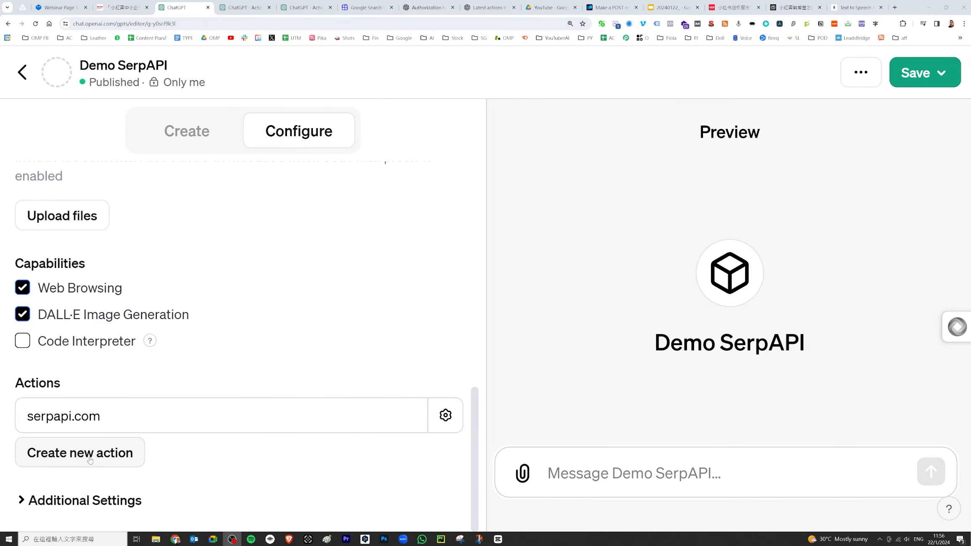
Start a new action for the Demo SerpAPI GPT and open the ActionsGPT helper for its schema
left_click(88, 459)
scroll(287, 278, "down", 3)
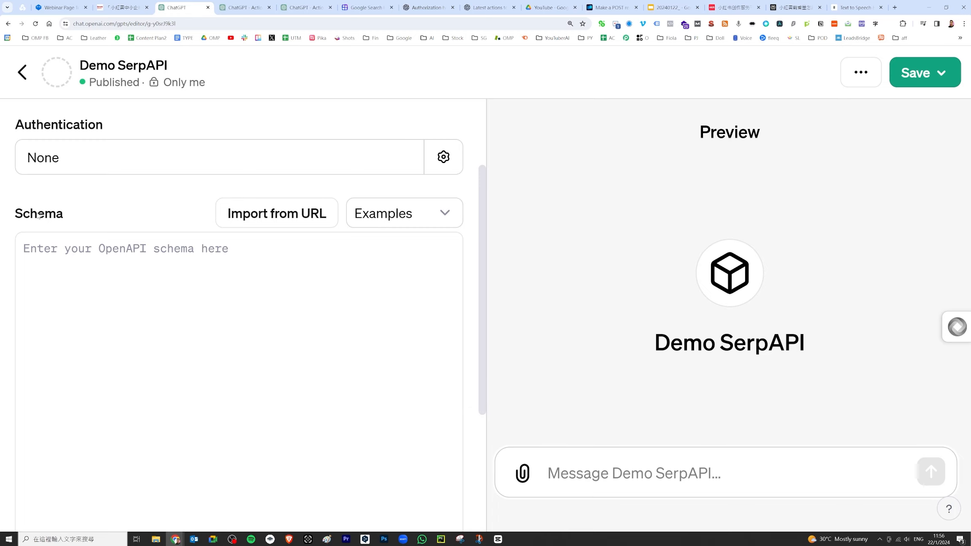
scroll(133, 219, "down", 5)
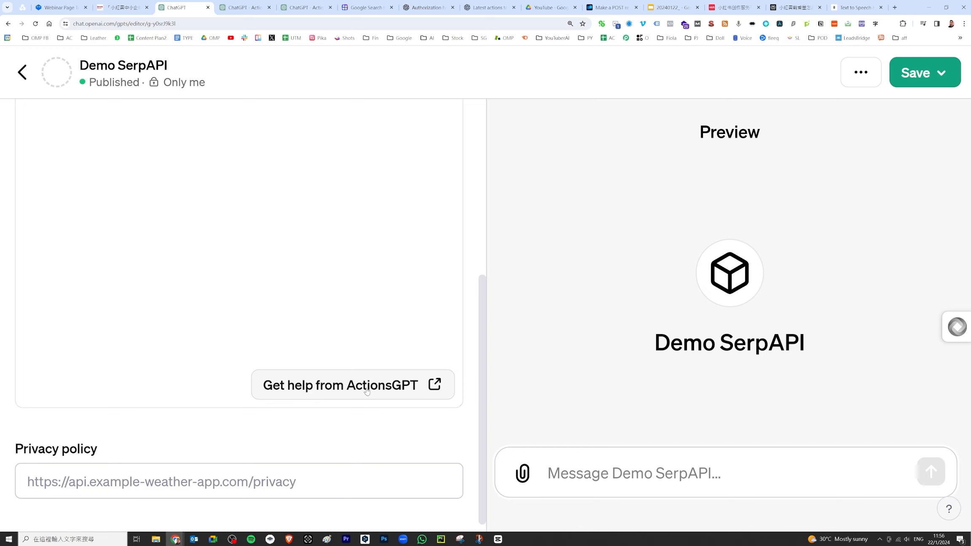
left_click(418, 382)
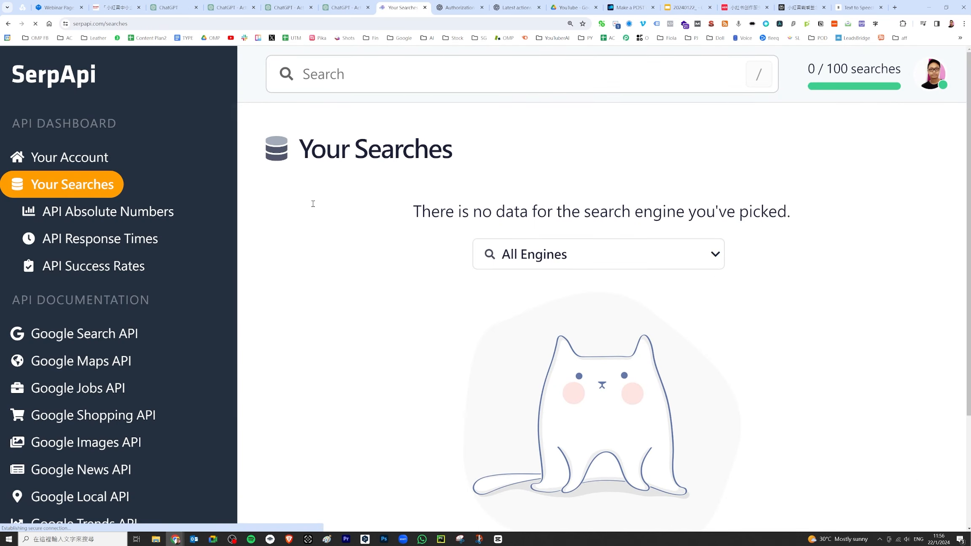
On the SerpApi site, open the Google Search API documentation and copy the cURL integration code
scroll(313, 204, "down", 3)
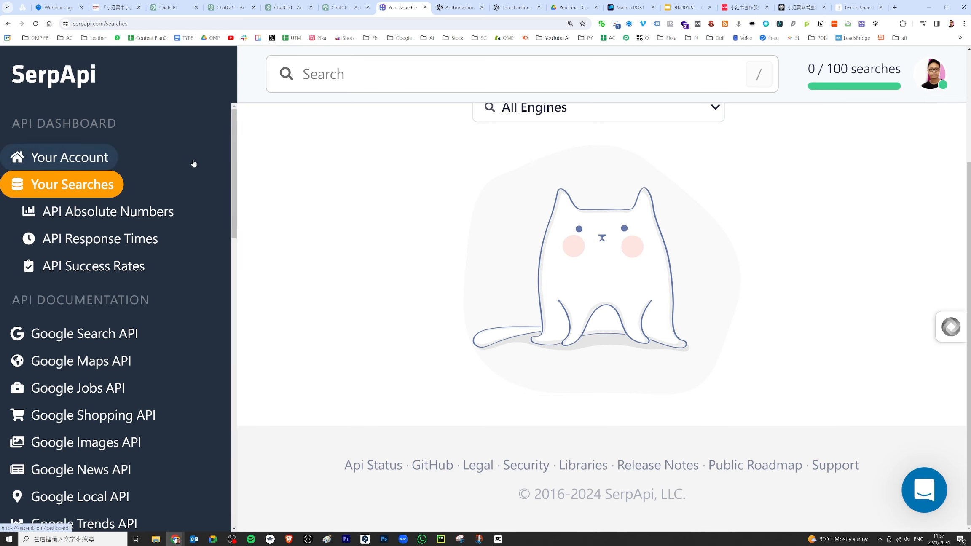
scroll(58, 256, "down", 2)
left_click(89, 227)
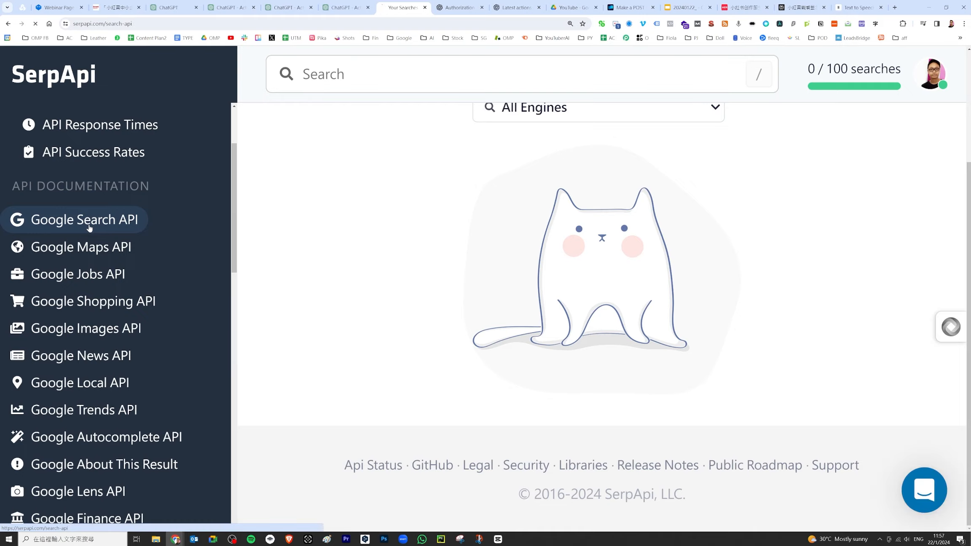
scroll(795, 238, "down", 20)
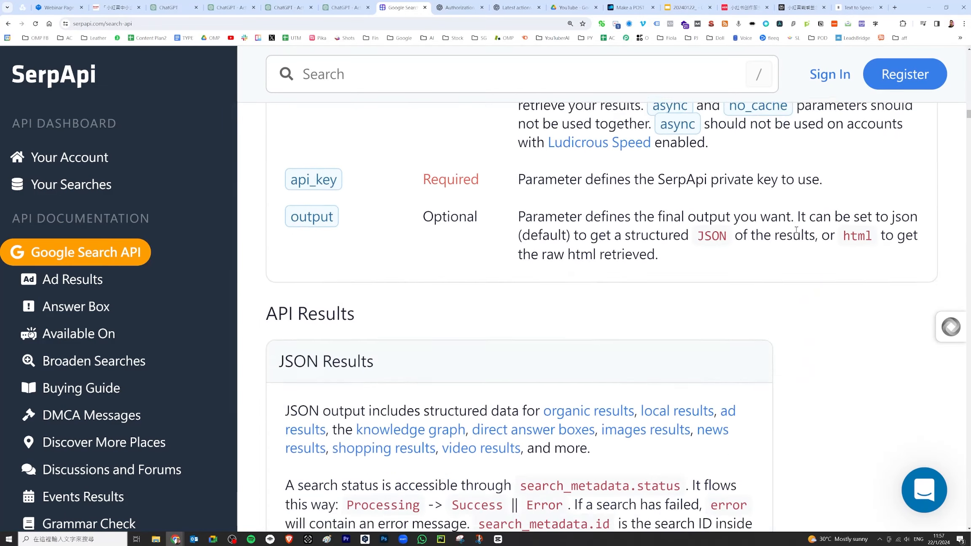
scroll(796, 239, "down", 3)
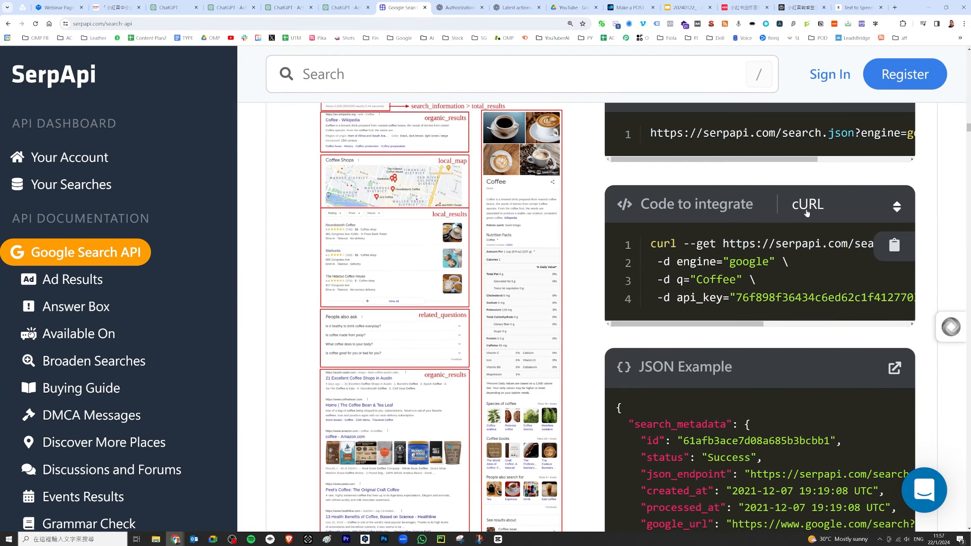
left_click(894, 245)
Submit the copied cURL command, including its API key, to ActionsGPT to generate an OpenAPI specification
key("ctrl+4")
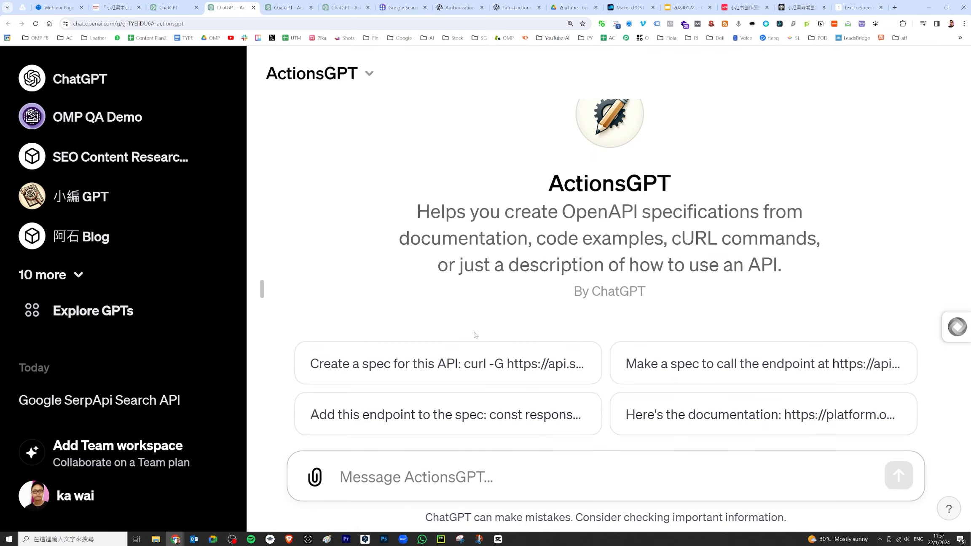
key("ctrl+v")
key("Return")
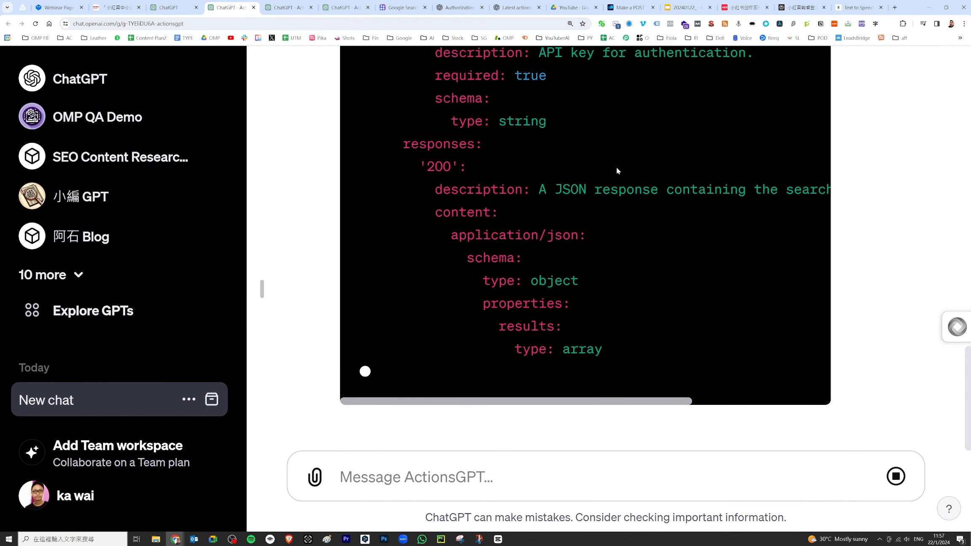
Copy the YAML specification generated by ActionsGPT and paste it into the new action's schema in the GPT editor
scroll(615, 167, "up", 10)
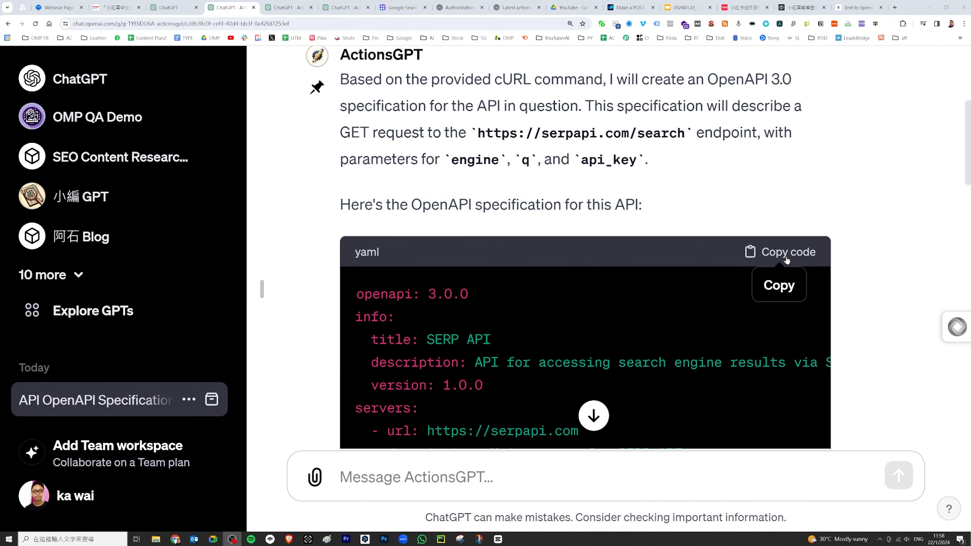
left_click(177, 12)
key("ctrl+v")
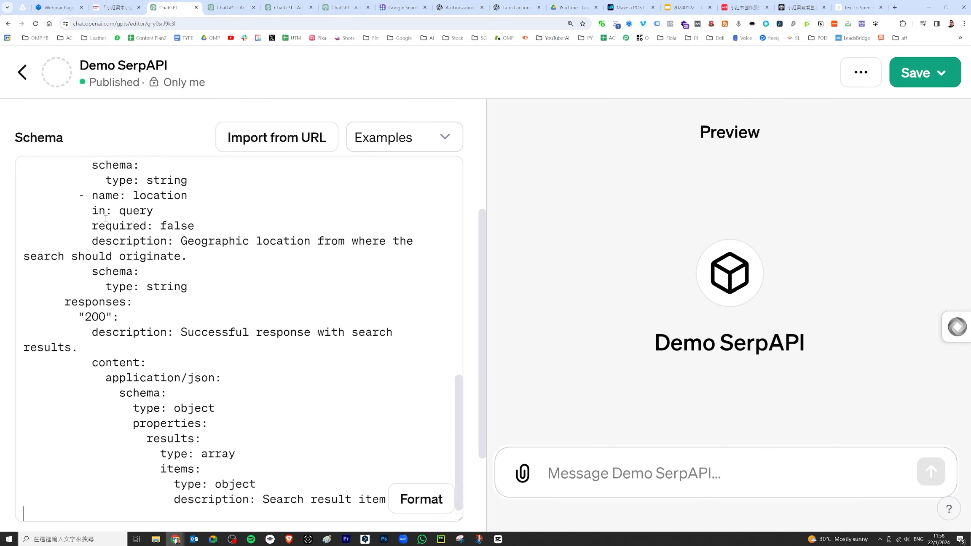
scroll(253, 453, "down", 3)
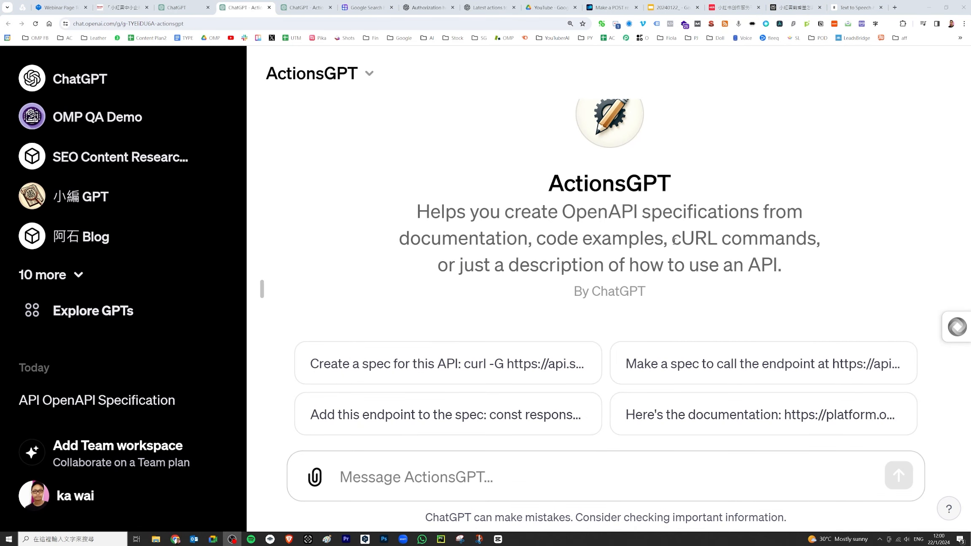
Examine the input types ActionsGPT accepts and the Google Search API documentation, from its introduction through the Geographic Location parameters
left_click_drag(674, 239, 713, 241)
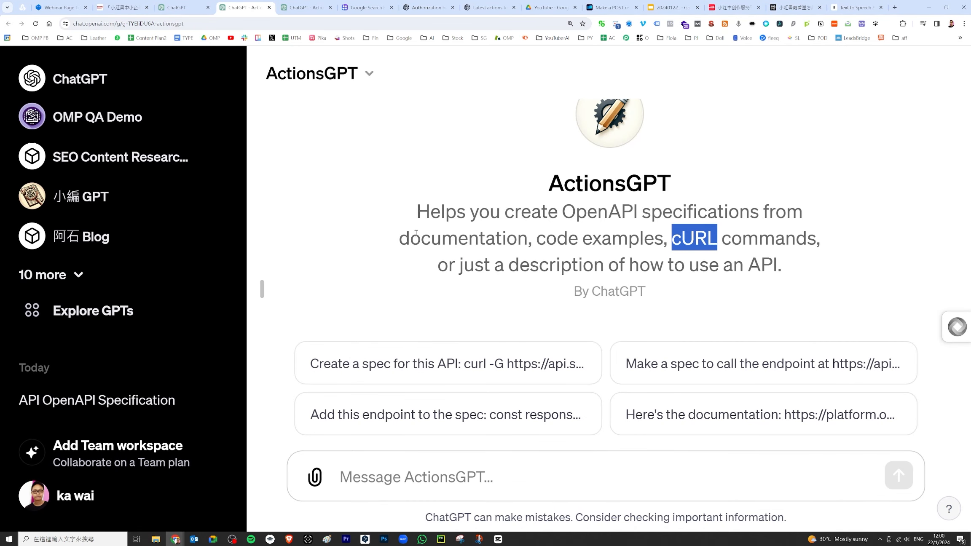
left_click_drag(401, 240, 524, 242)
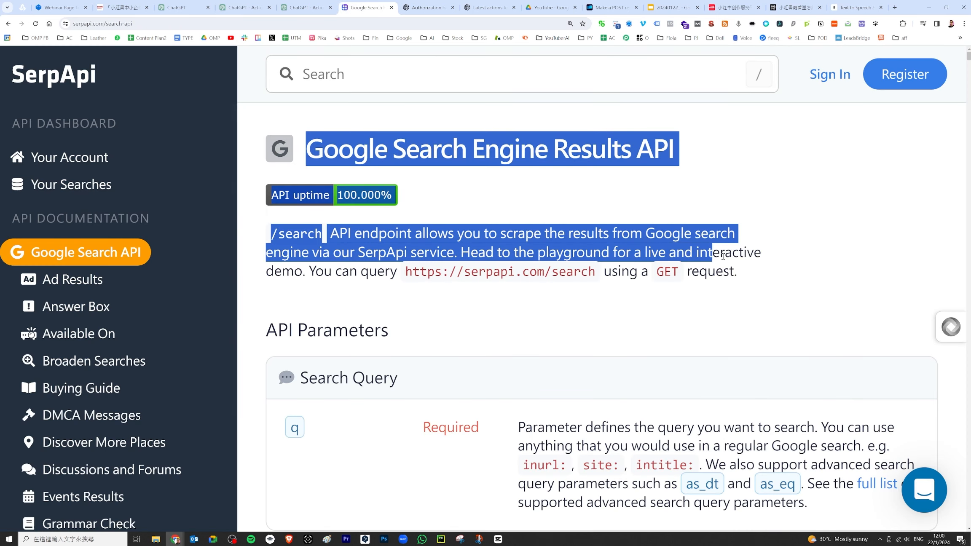
left_click_drag(716, 257, 758, 287)
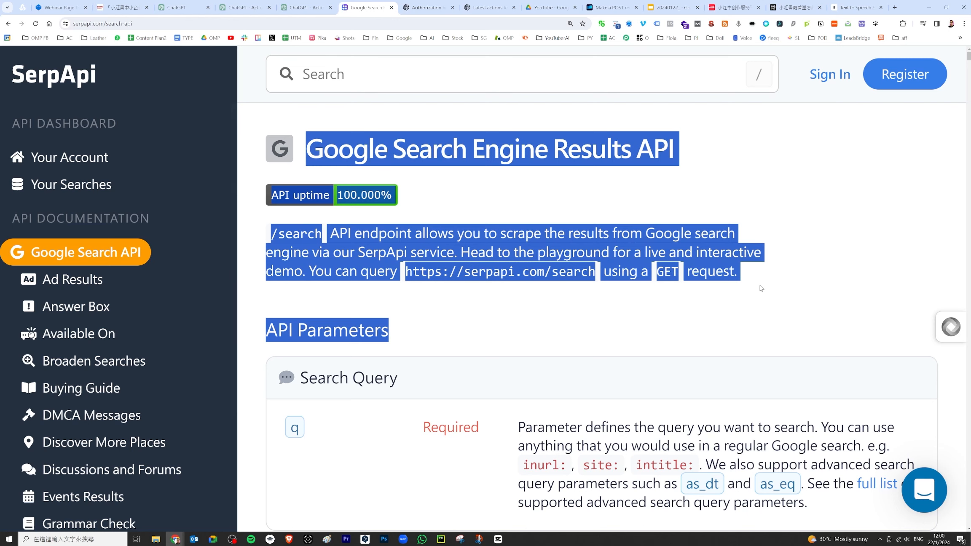
scroll(423, 240, "down", 4)
scroll(476, 295, "down", 4)
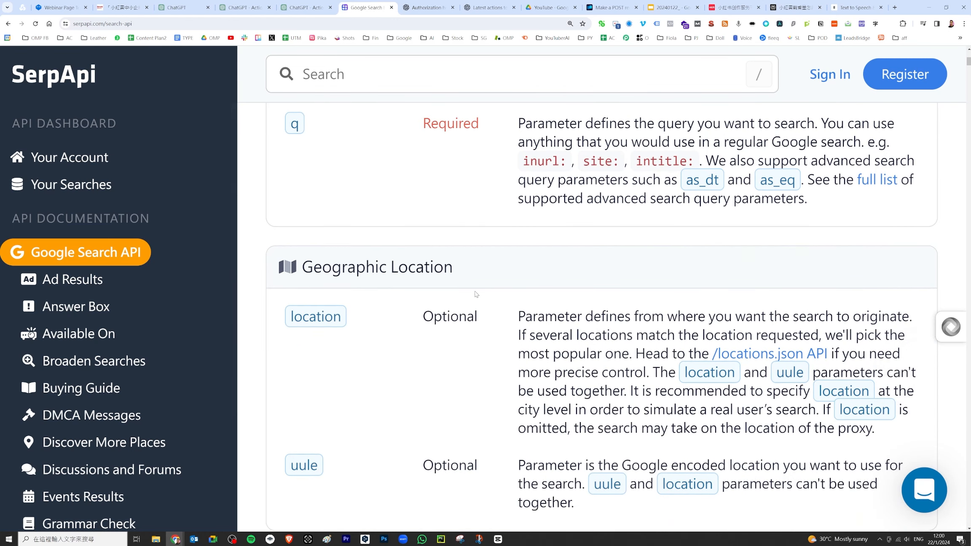
scroll(476, 294, "down", 2)
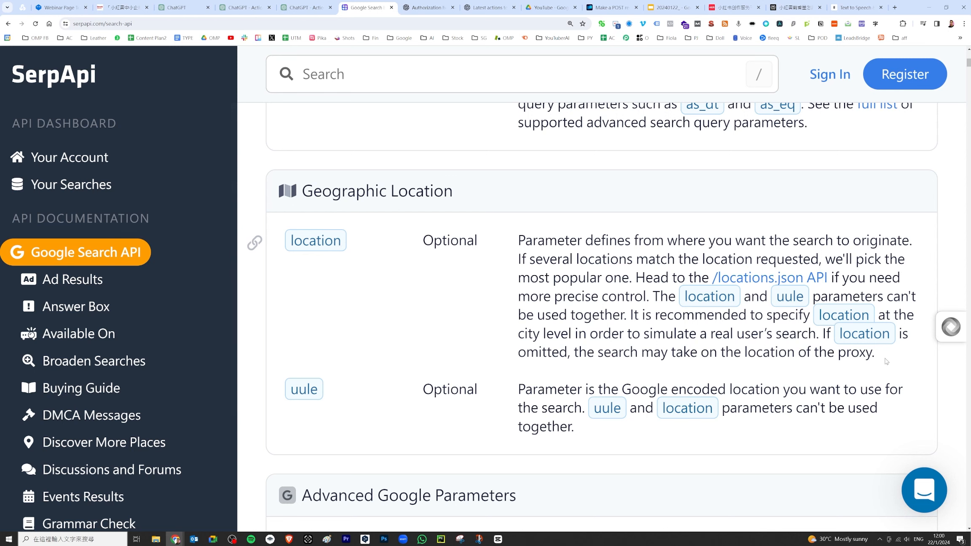
left_click_drag(886, 361, 407, 188)
Copy the full text of the Google Search API documentation page and submit it to ActionsGPT
scroll(288, 182, "up", 10)
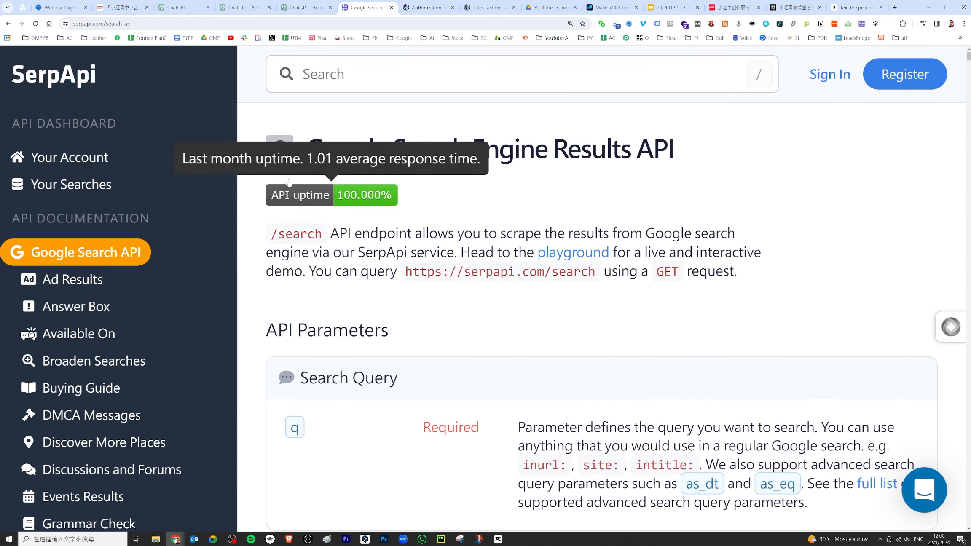
key("ctrl+a")
left_click(247, 6)
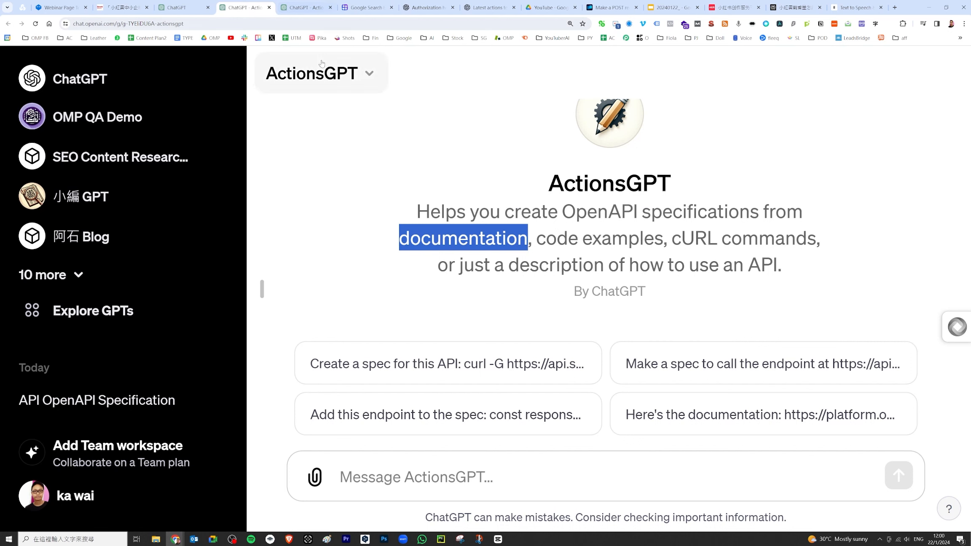
left_click(562, 466)
key("ctrl+v")
key("Return")
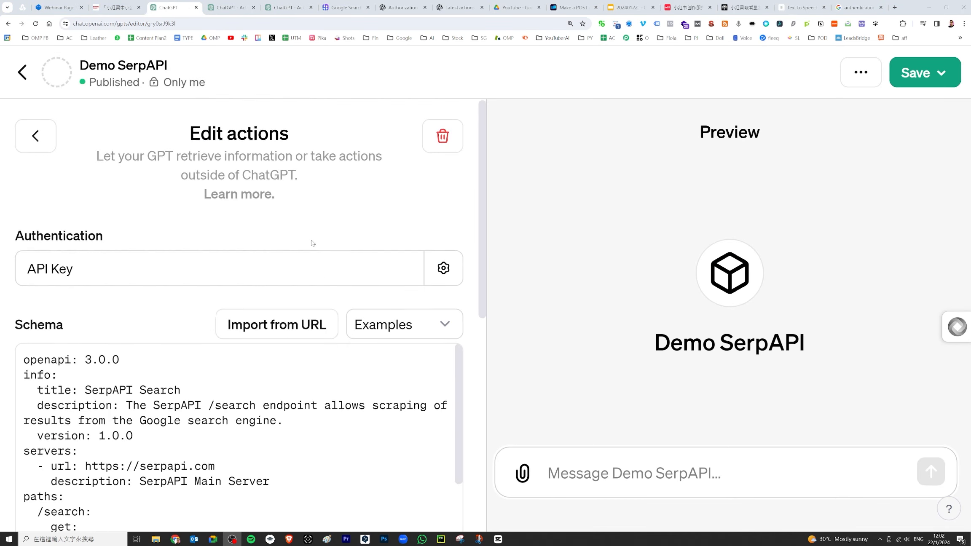
Review the action's schema and API Key authentication settings, checking the Custom Header Name against the api_key parameter in SerpApi's cURL sample
scroll(311, 279, "down", 5)
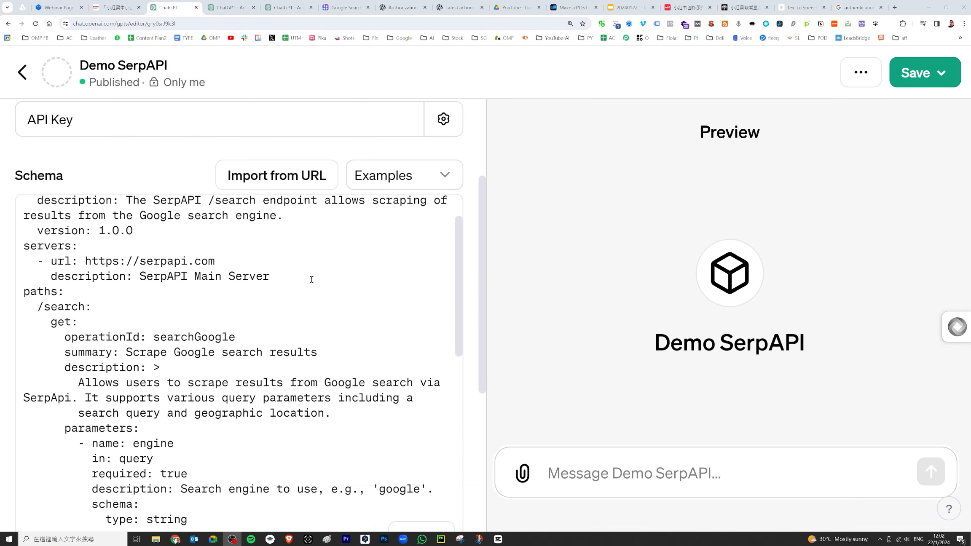
scroll(321, 276, "up", 8)
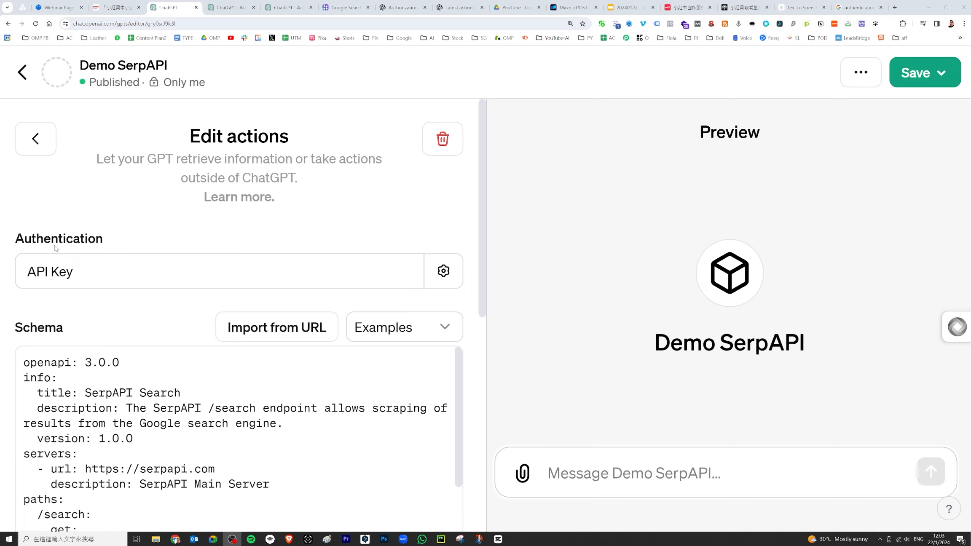
left_click(444, 273)
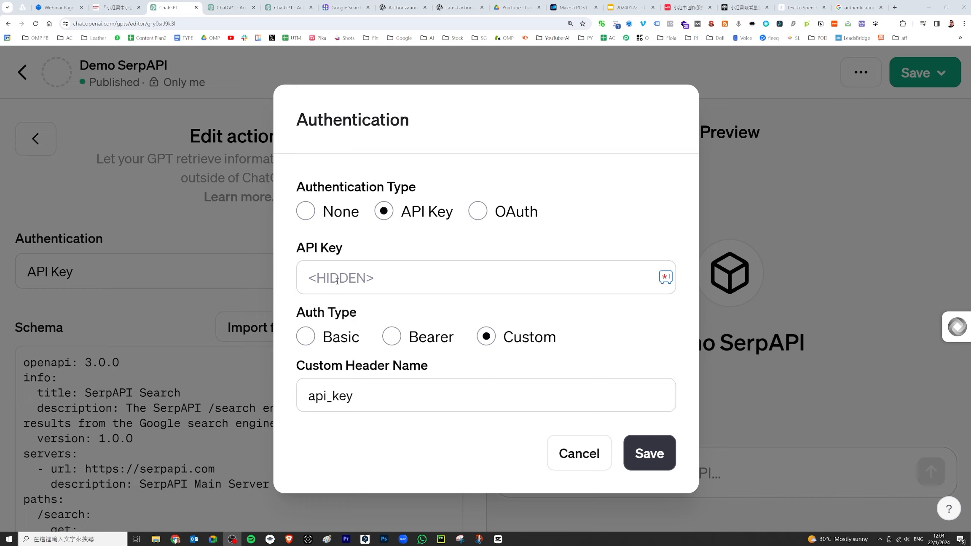
left_click(312, 278)
double_click(310, 396)
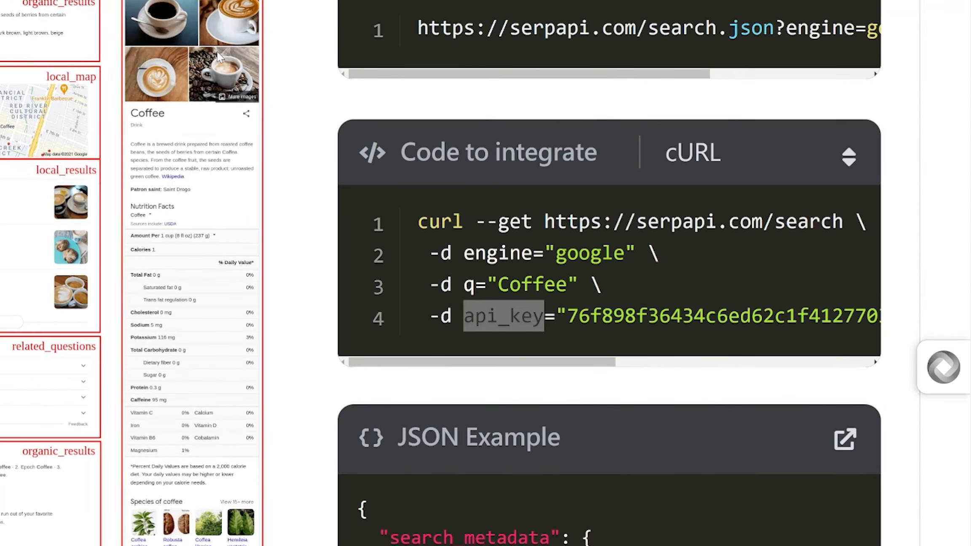
left_click(476, 325)
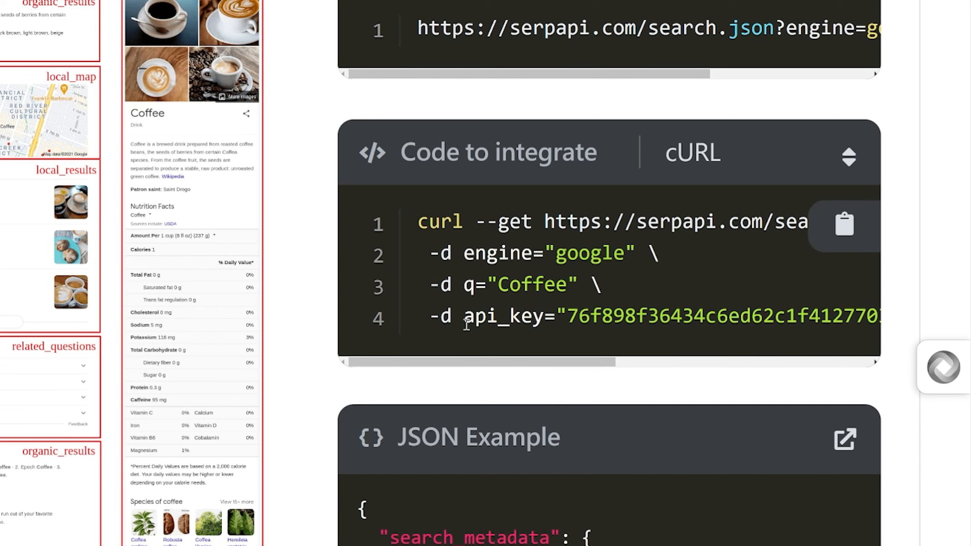
left_click_drag(463, 319, 543, 325)
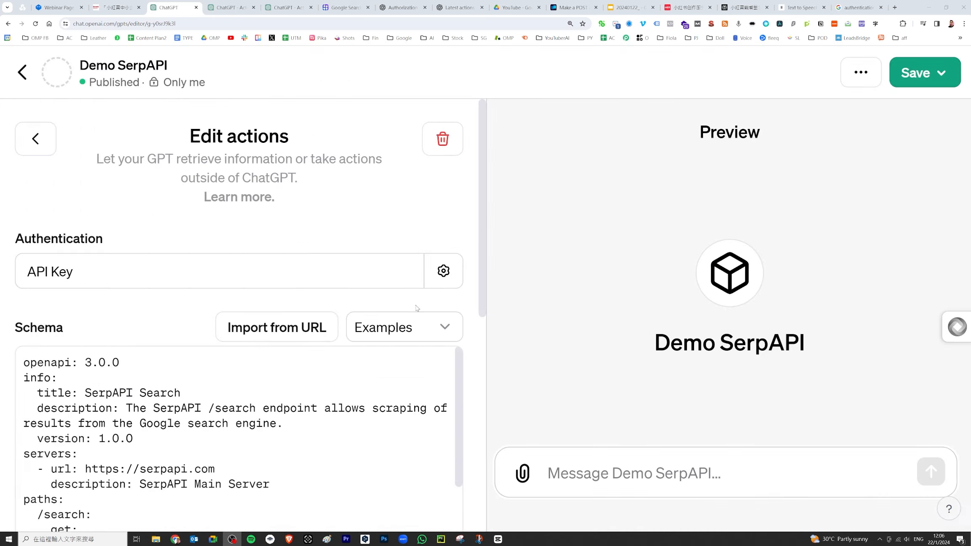
Test the searchGoogle action, inspecting the api_key parameter in the debug call before allowing the request to serpapi.com
scroll(465, 196, "down", 8)
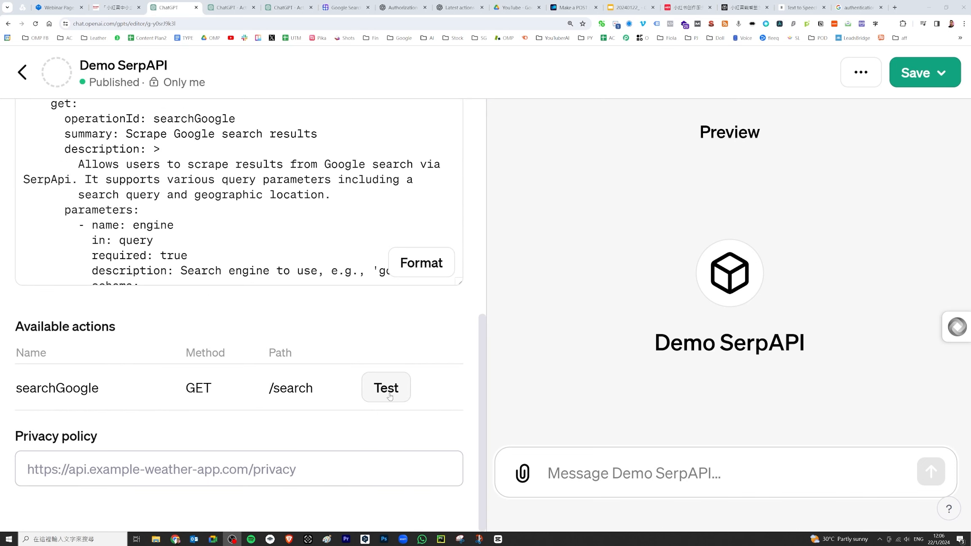
left_click(388, 393)
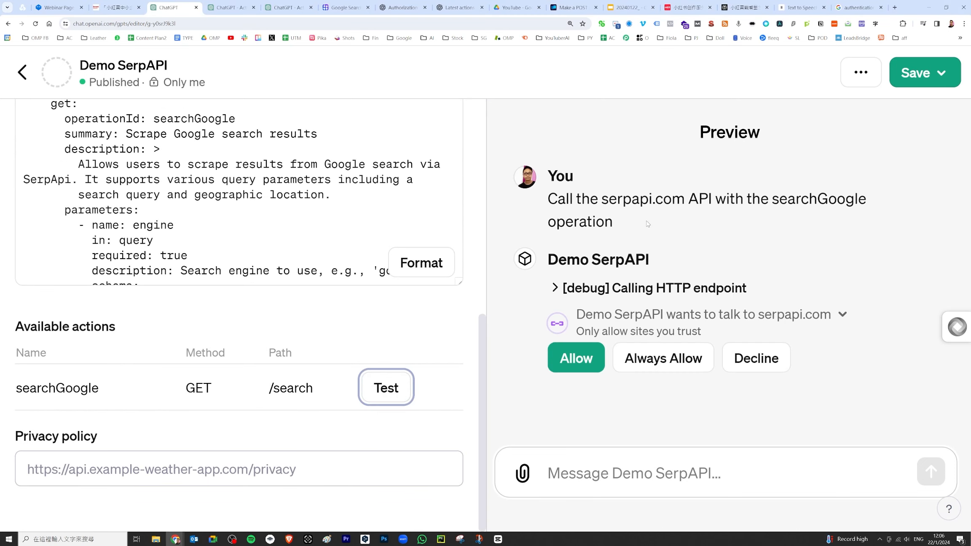
left_click(555, 289)
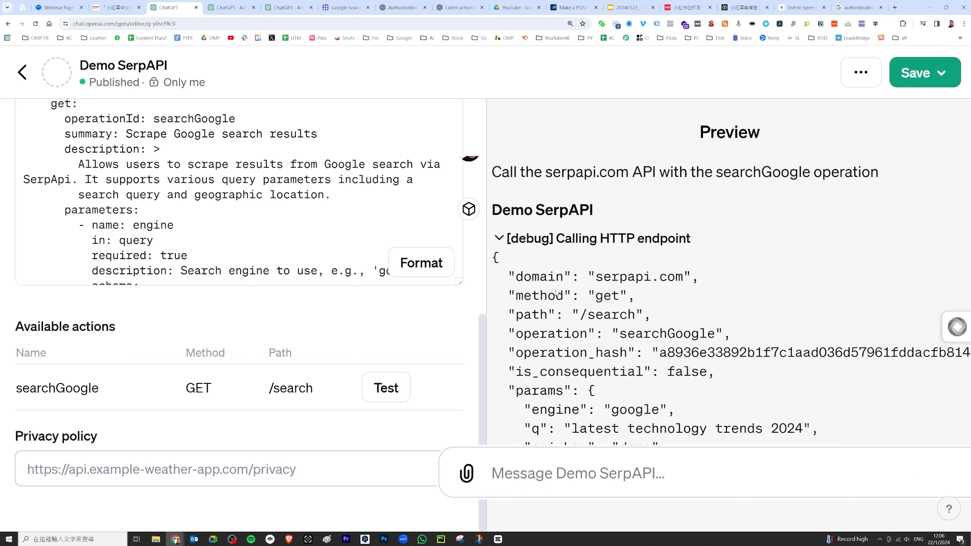
scroll(555, 292, "down", 4)
left_click_drag(532, 276, 650, 274)
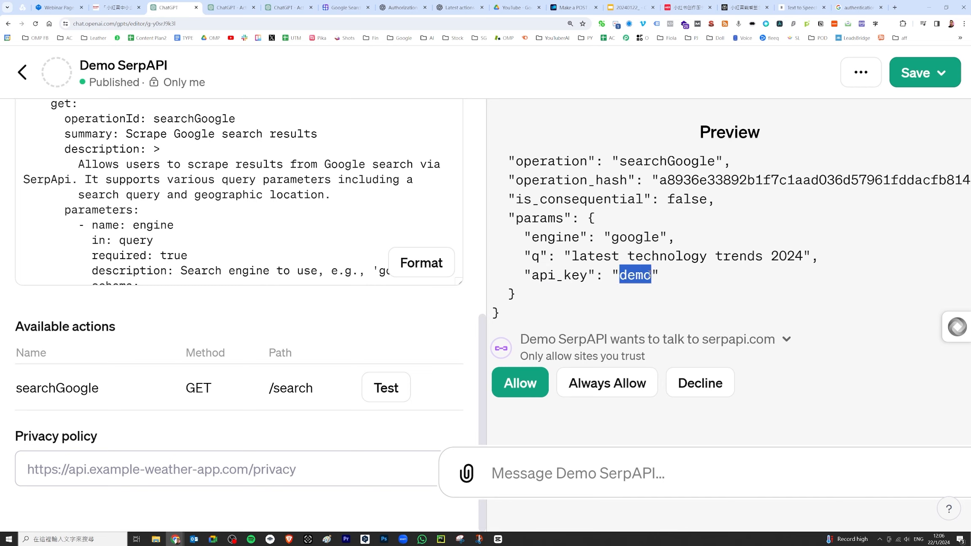
left_click(533, 370)
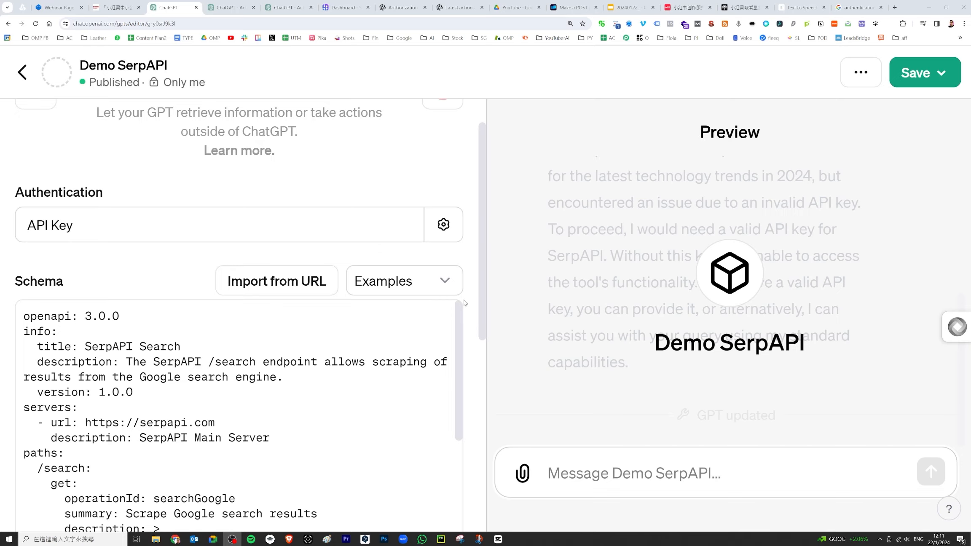
Review the action's schema and select the api_key parameter name in its parameters list
scroll(465, 303, "down", 10)
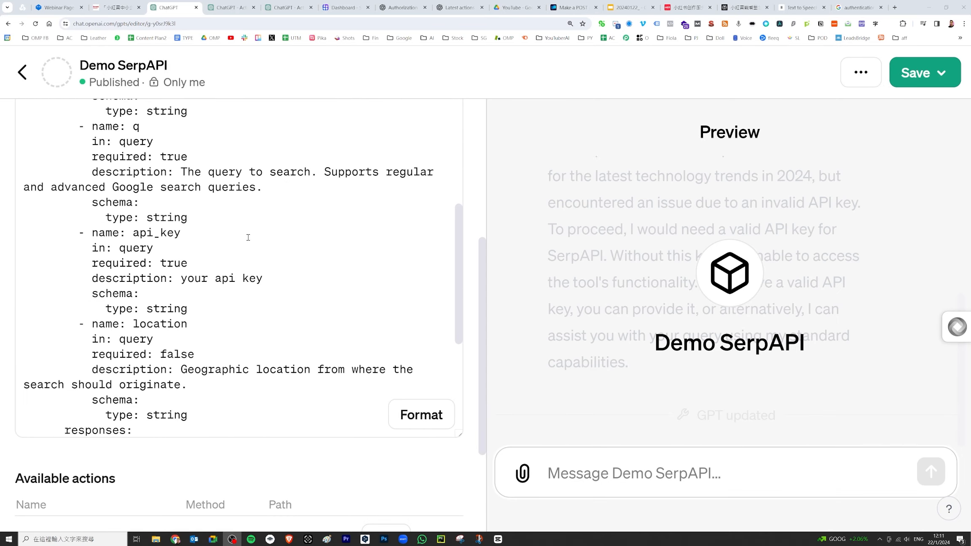
scroll(249, 237, "down", 3)
scroll(248, 237, "up", 15)
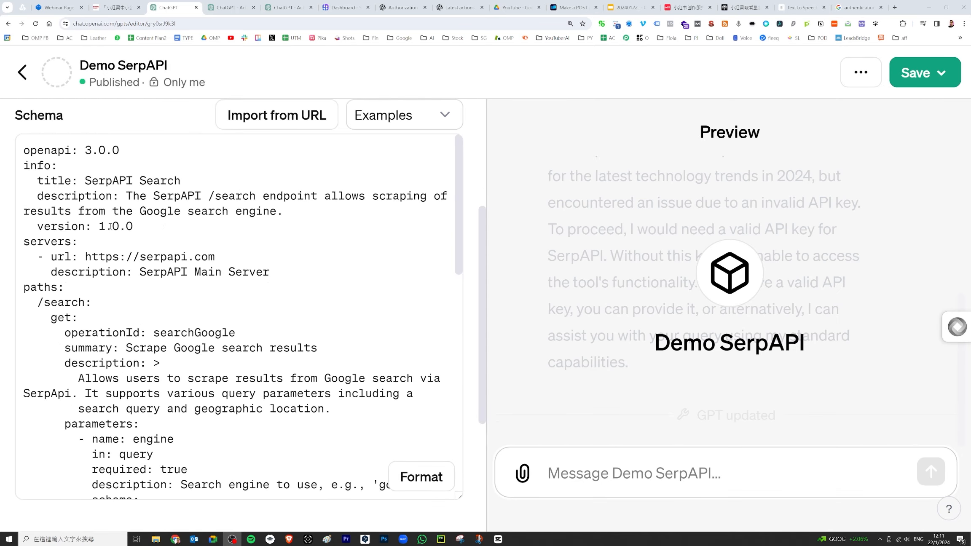
scroll(109, 226, "down", 10)
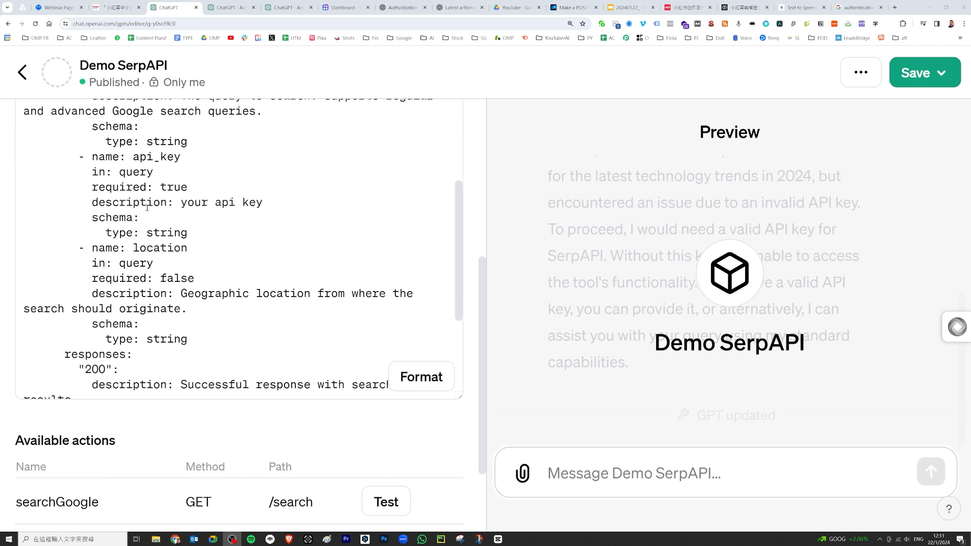
left_click_drag(133, 160, 182, 158)
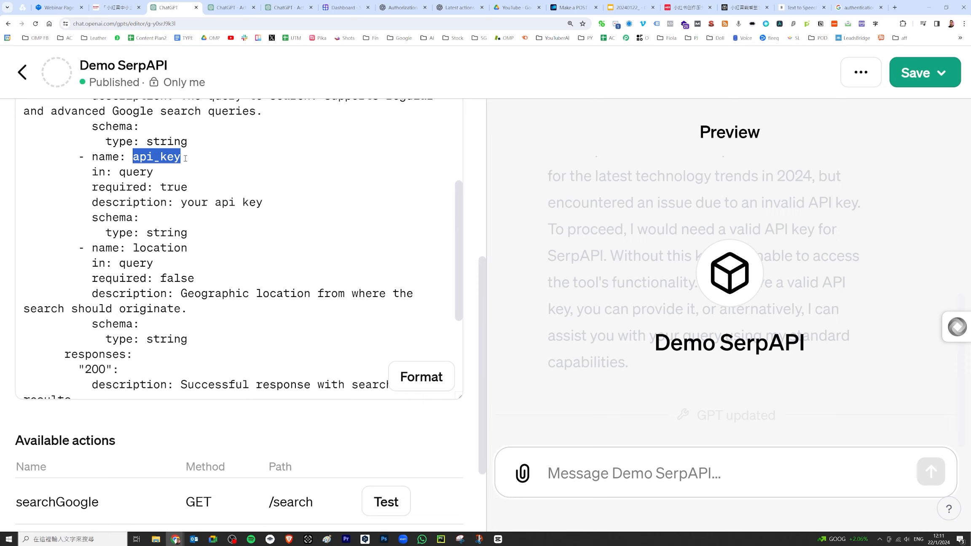
Change the api_key parameter's description in the schema to "use this api key" followed by the pasted SerpApi API key
double_click(204, 202)
type("use this")
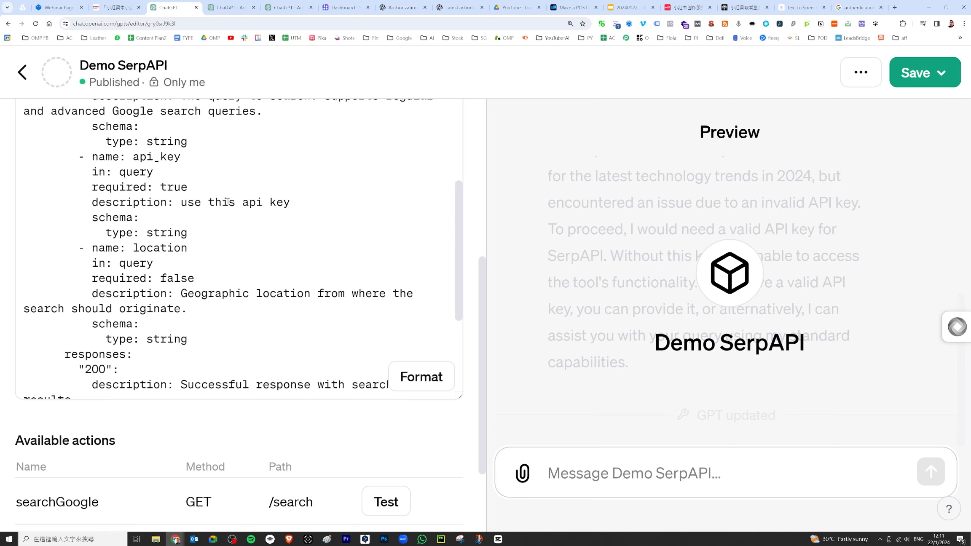
left_click(332, 200)
key("ctrl+v")
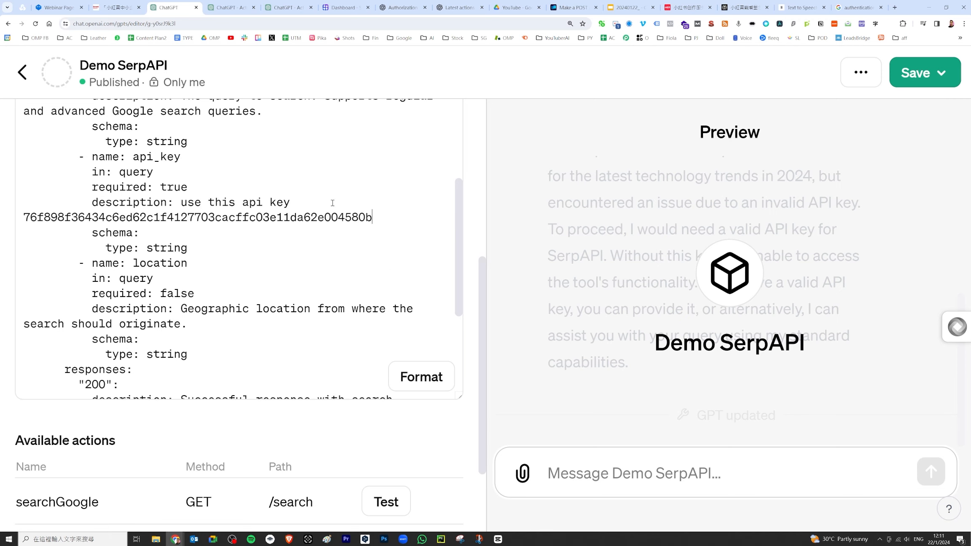
Test the searchGoogle action again and inspect the api_key value passed in the debug call to serpapi.com
scroll(394, 212, "down", 10)
left_click(390, 391)
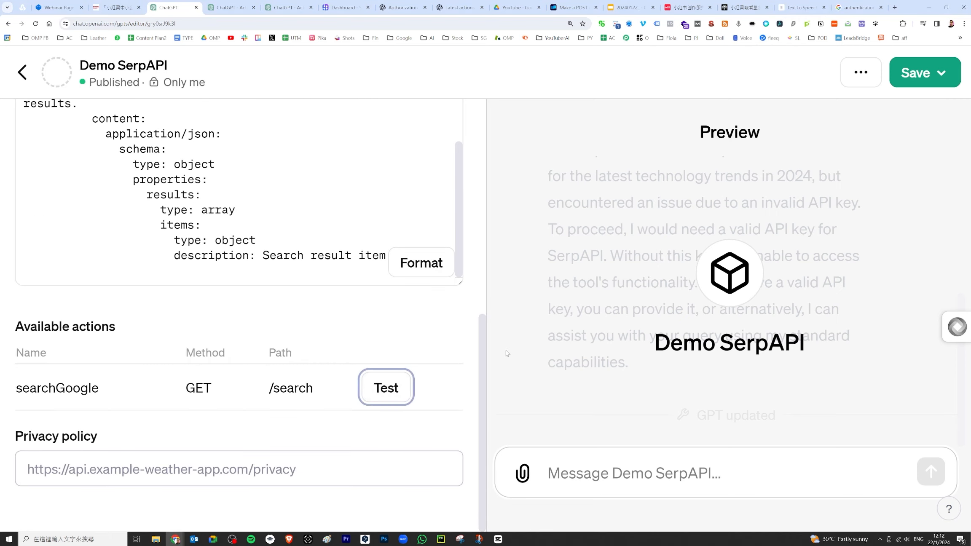
left_click(592, 277)
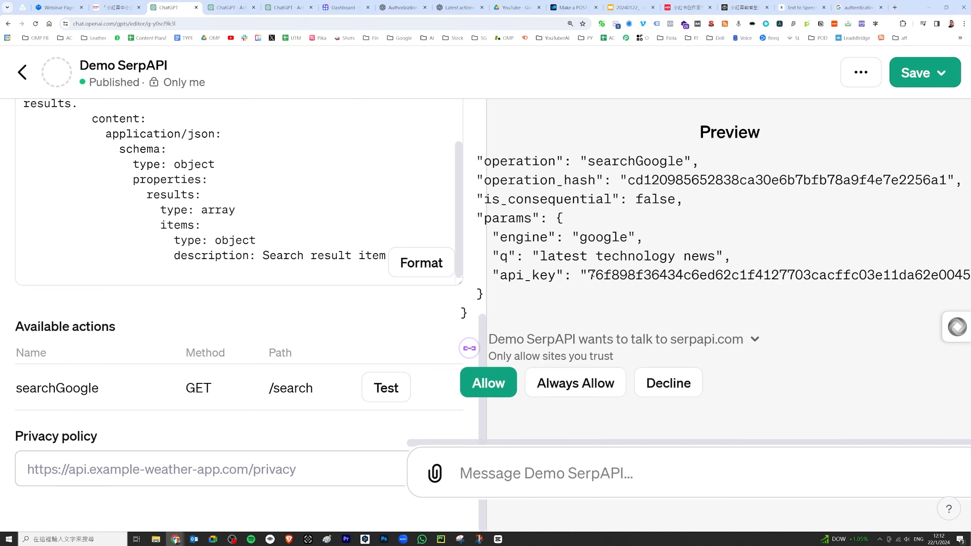
left_click_drag(592, 274, 779, 275)
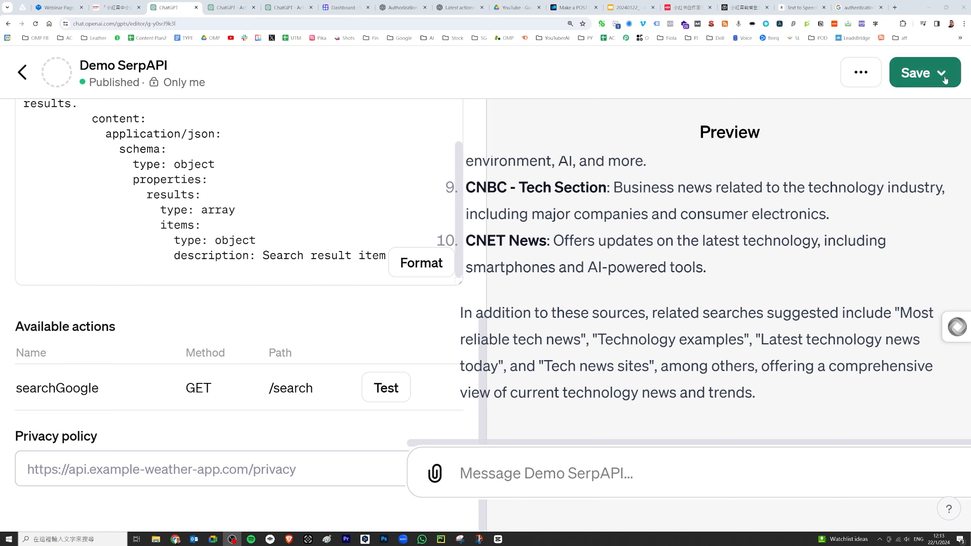
Save the Demo SerpAPI GPT and return from the action editor to its general configuration
left_click(924, 72)
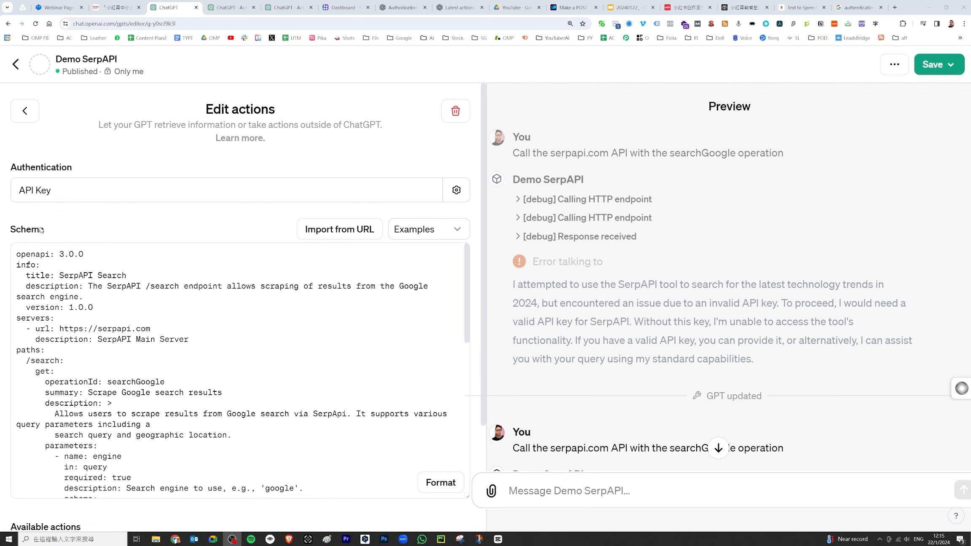
left_click(25, 110)
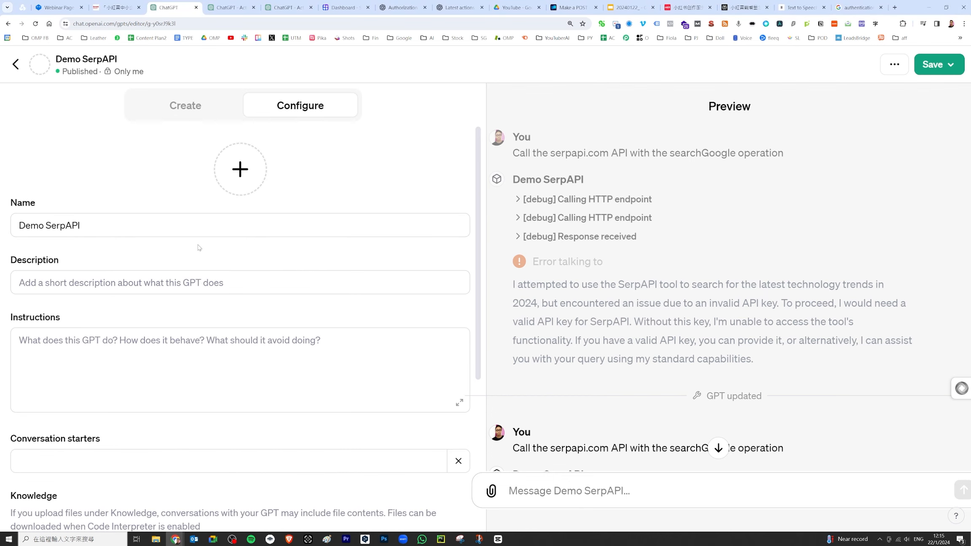